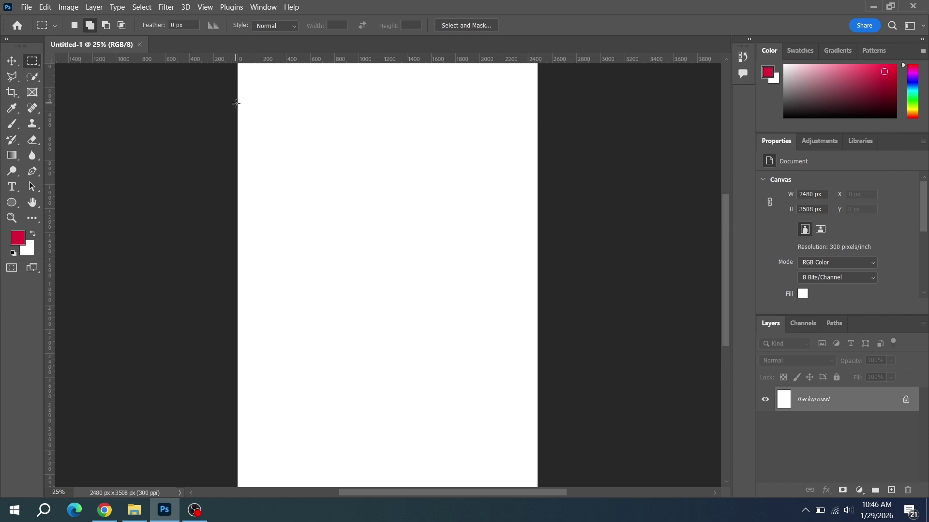
click(26, 8)
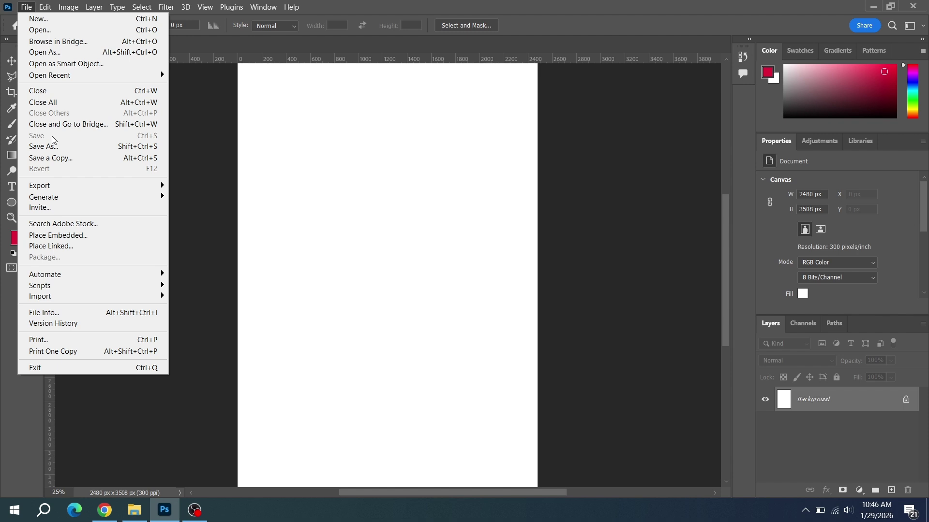
click(440, 242)
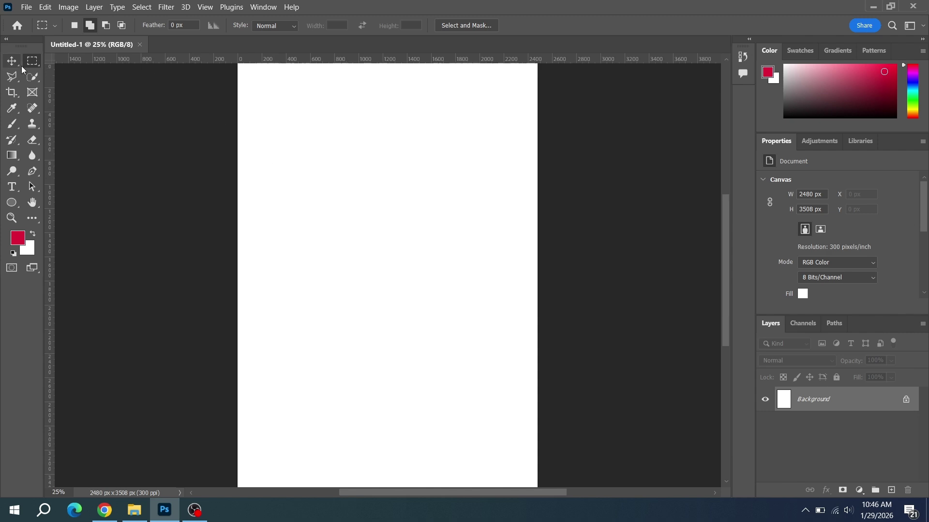
- Select a rectangular area about 1110 by 580 px in the upper middle of the page and fill it with the red foreground colour
right_click(37, 65)
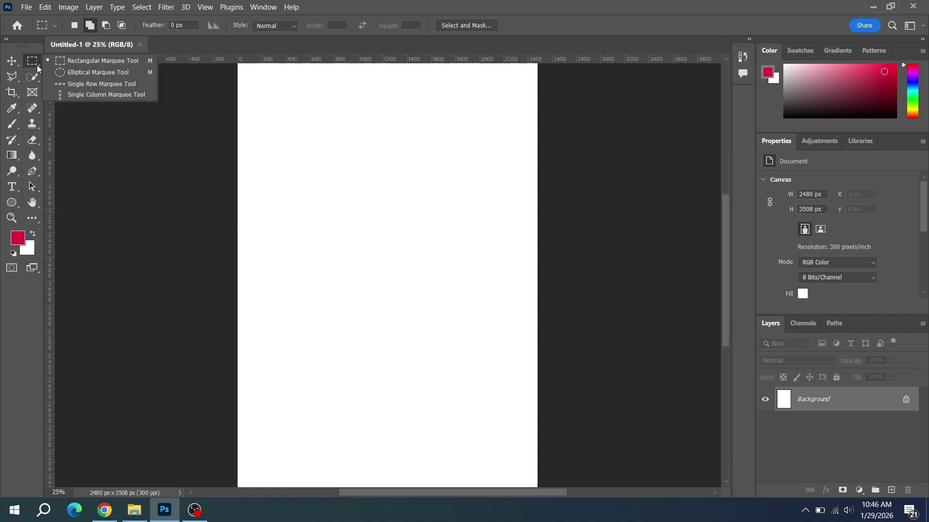
click(79, 63)
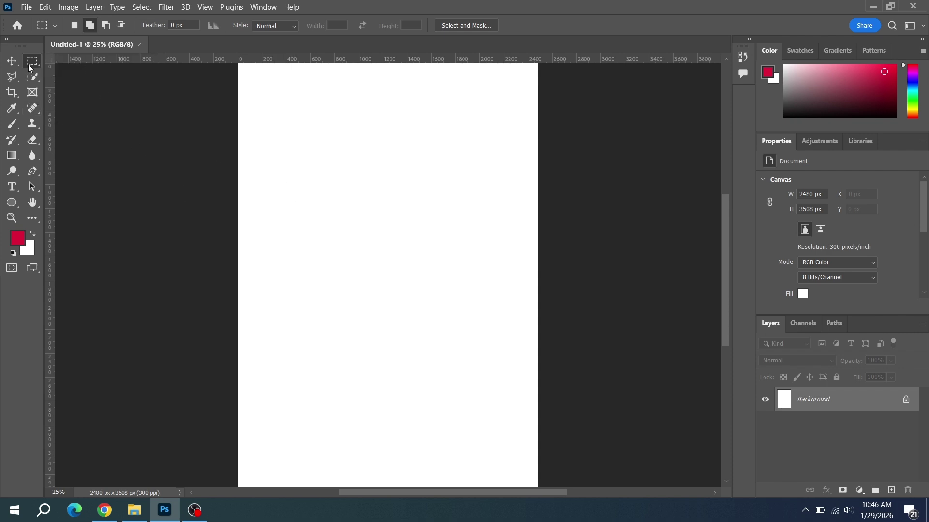
drag(307, 180, 440, 249)
key(alt)
key(alt+BackSpace)
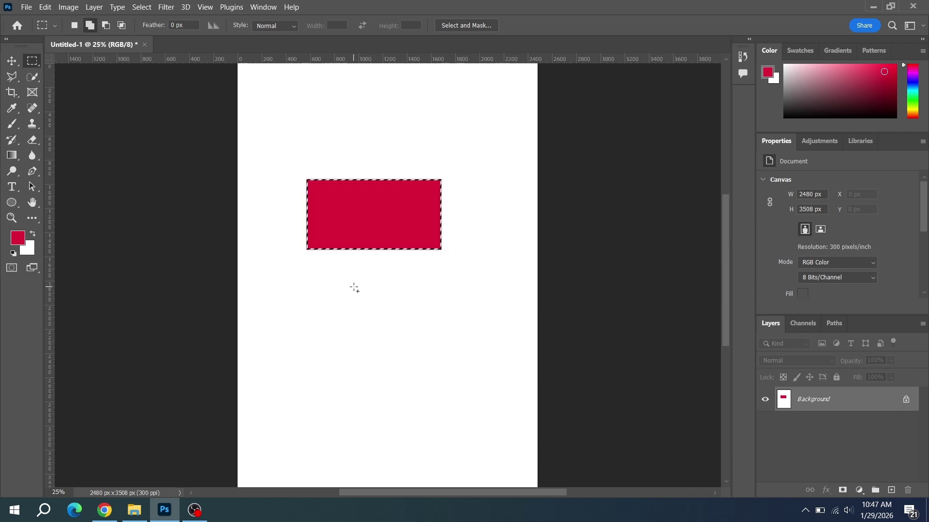
- Outline a four-sided, roof-like shape directly above the red rectangle with the Polygonal Lasso and fill it with the red foreground colour
click(12, 77)
click(44, 86)
click(307, 183)
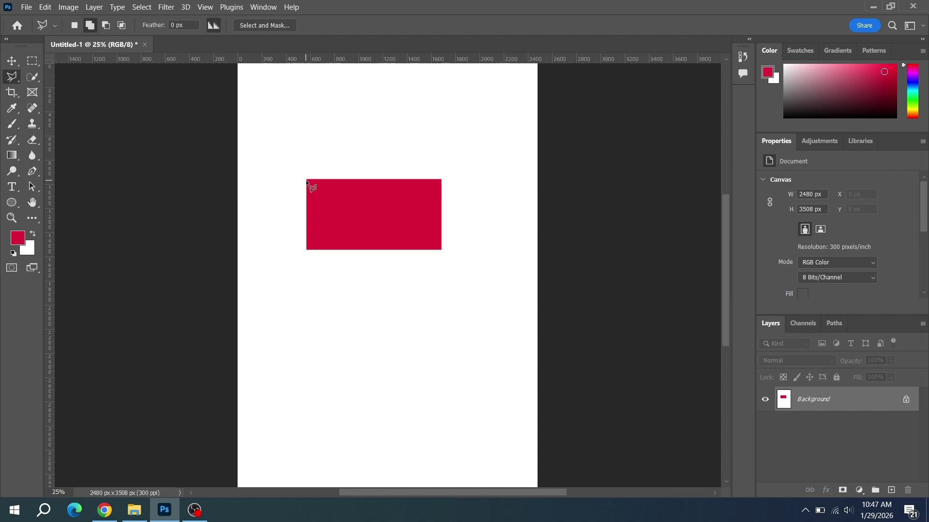
click(344, 137)
click(425, 136)
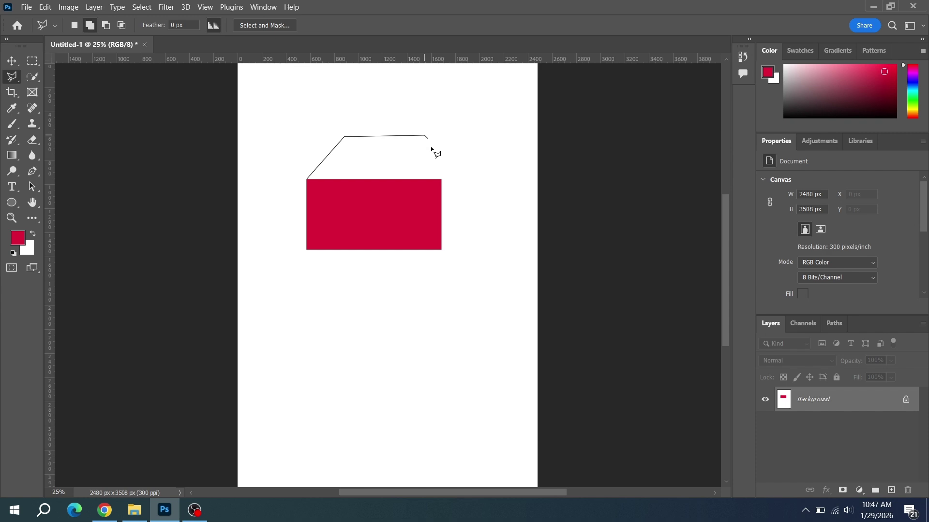
click(440, 179)
click(306, 180)
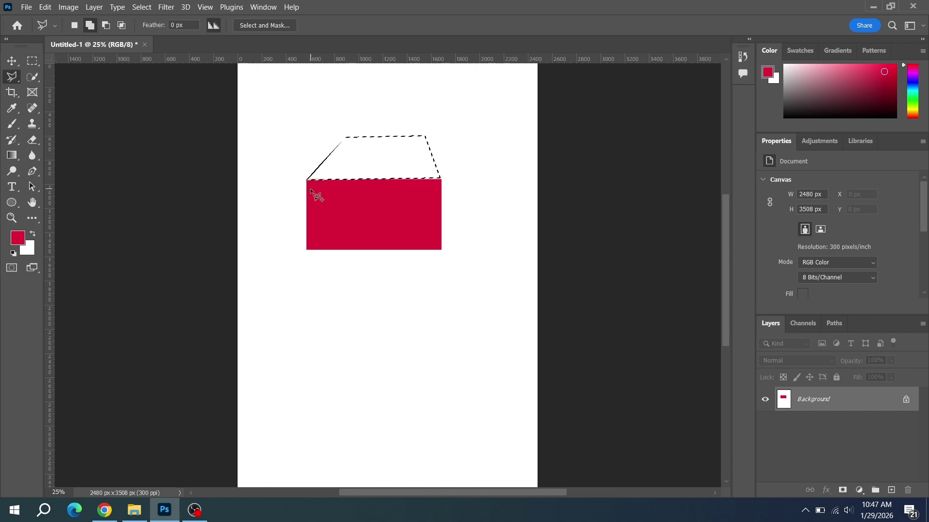
key(alt+BackSpace)
key(shift)
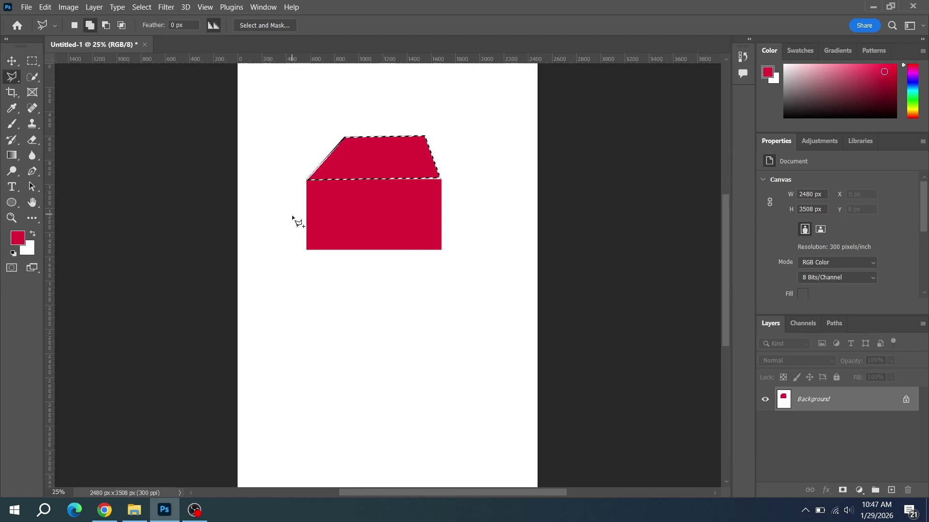
- Start saving the document on the computer instead of to Creative Cloud
click(24, 9)
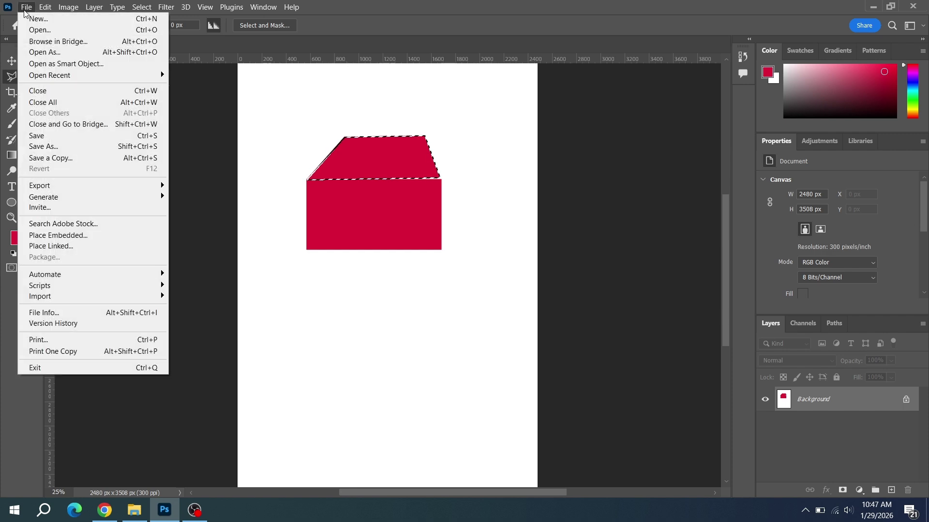
click(40, 139)
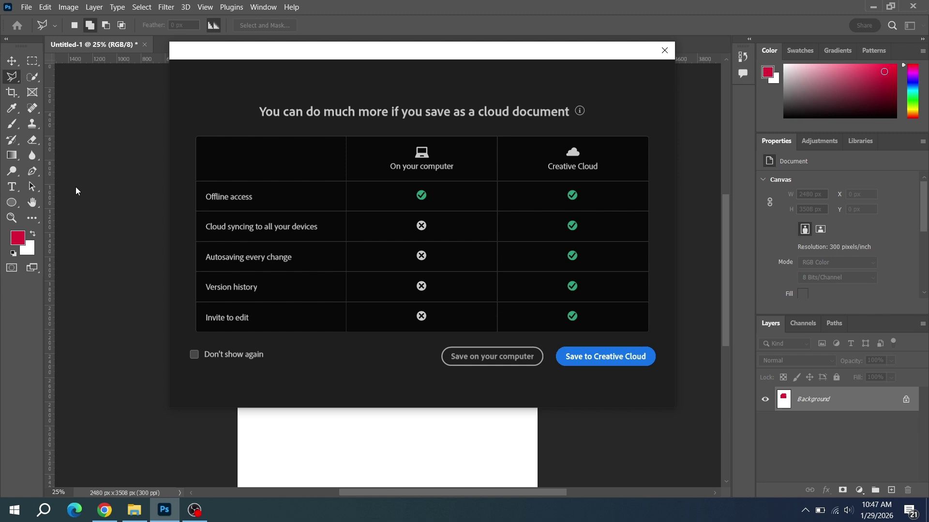
click(486, 358)
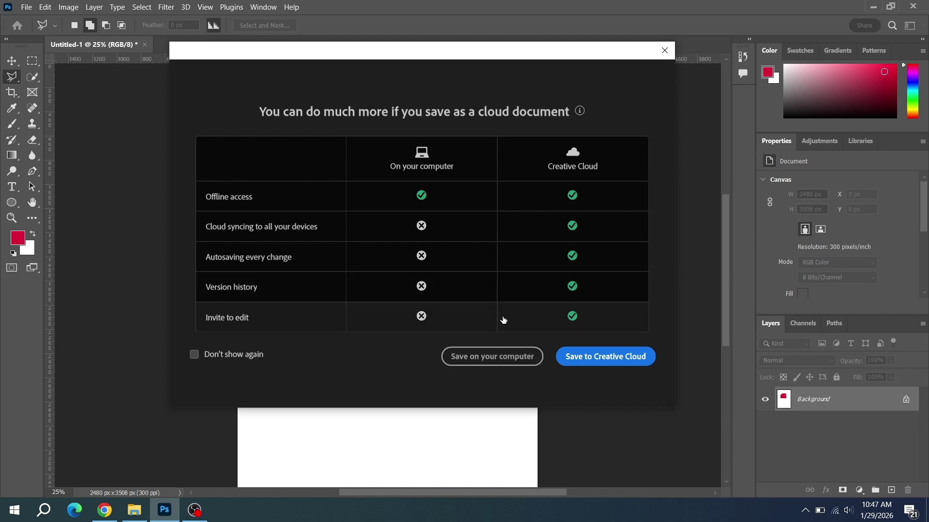
click(468, 362)
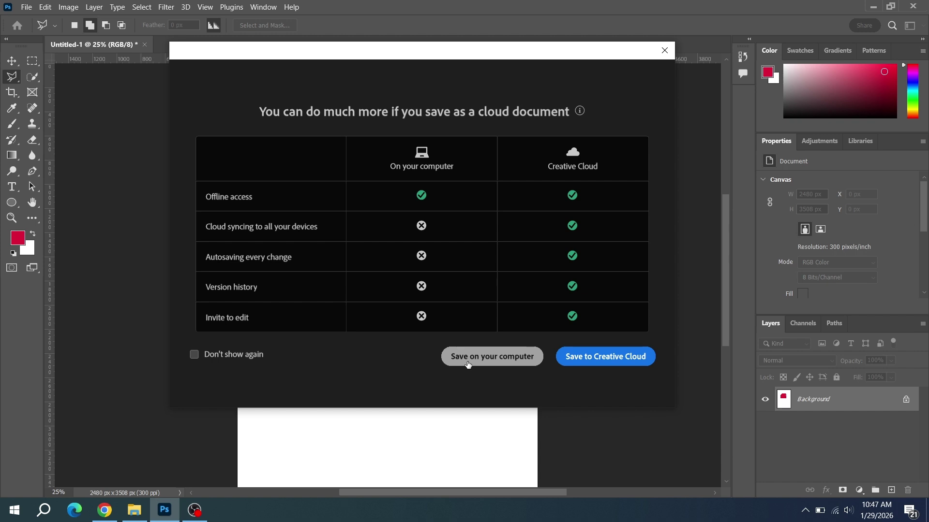
click(493, 362)
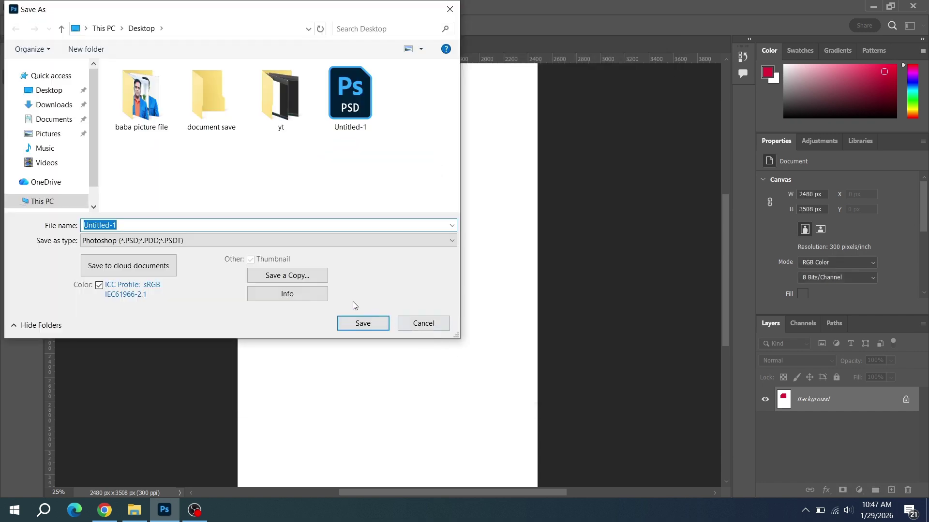
- Enter "fo save" as the name of the file to save
drag(120, 226, 60, 224)
text(f)
text(o)
text( sav)
text(e)
key(BackSpace)
text(ve)
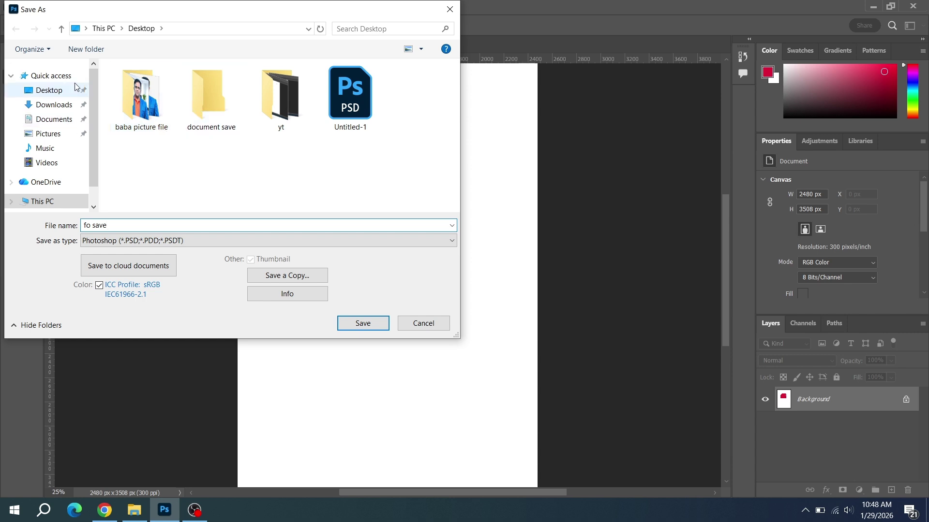
- Save the file in Photoshop (PSD) format in the "document save" folder on the Desktop
click(218, 104)
double_click(218, 104)
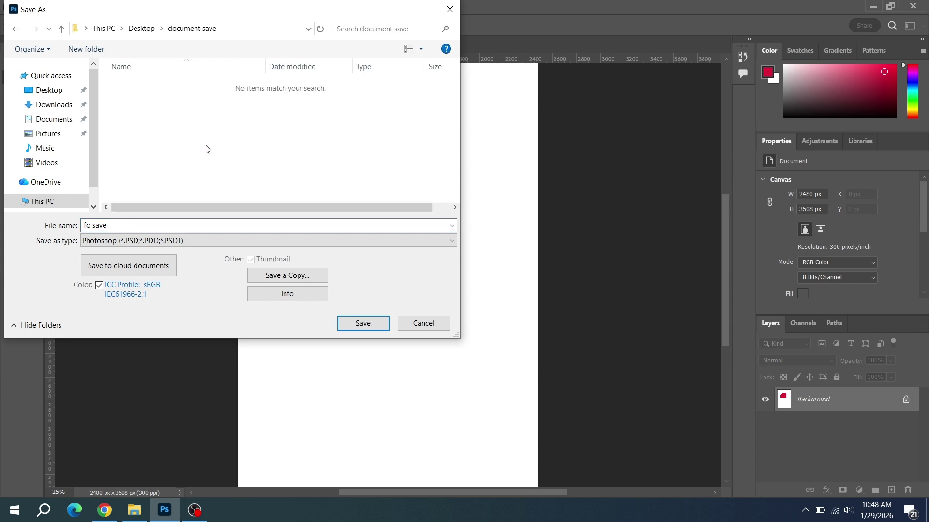
click(133, 242)
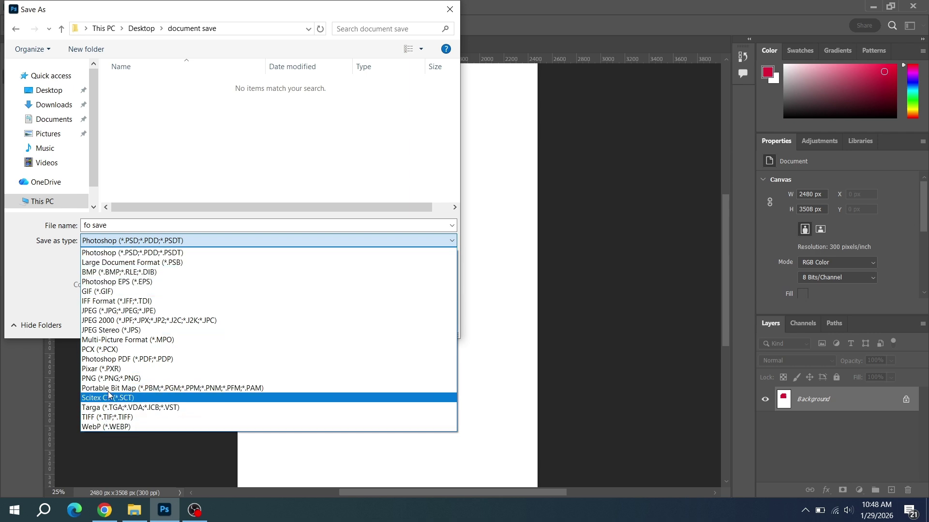
click(137, 242)
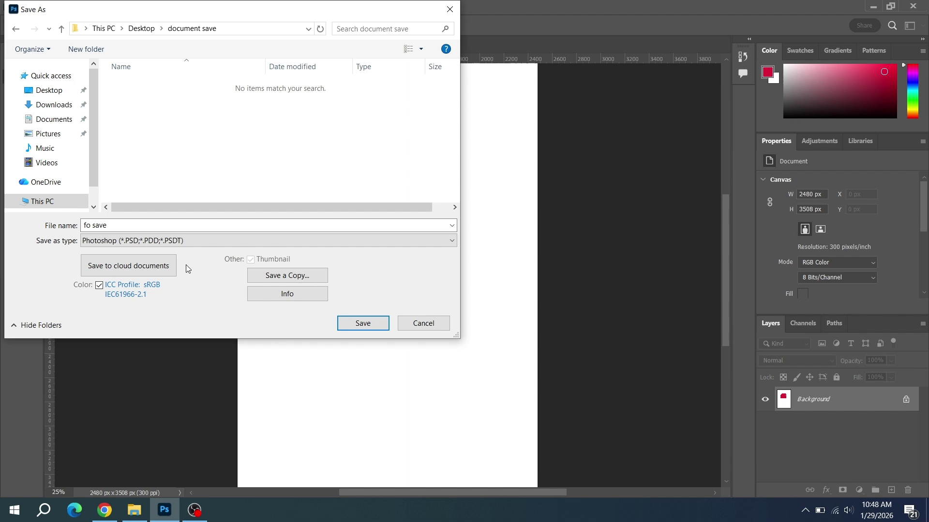
click(164, 247)
click(150, 255)
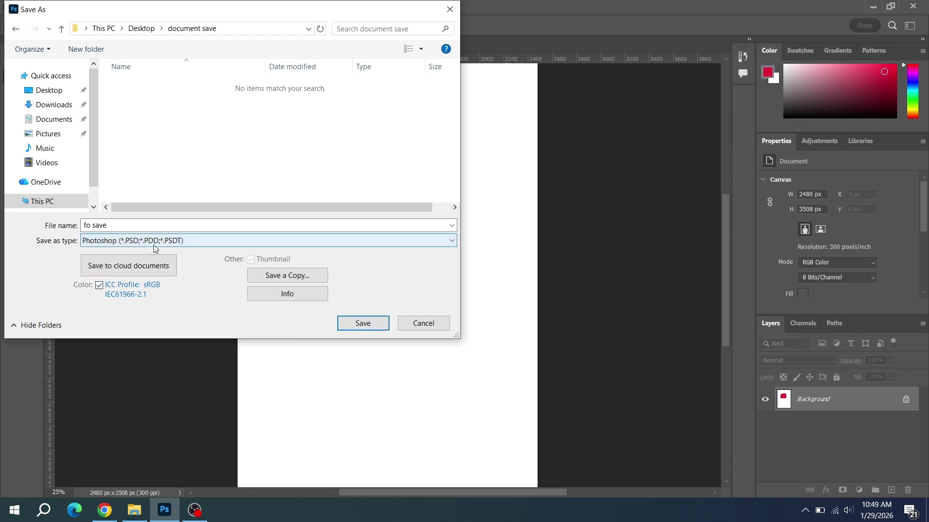
click(363, 323)
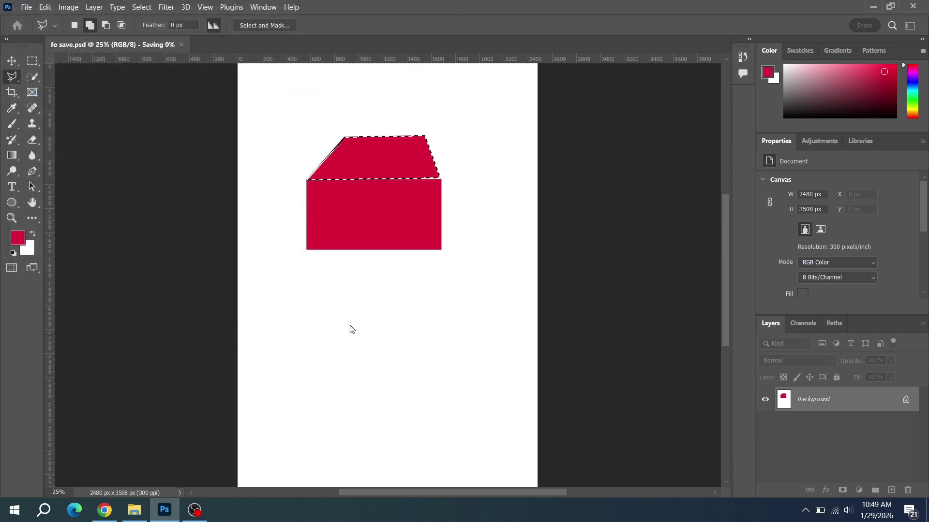
- Save the document on the computer as a PNG named "fo save", using the large file size (fastest saving) option
click(26, 7)
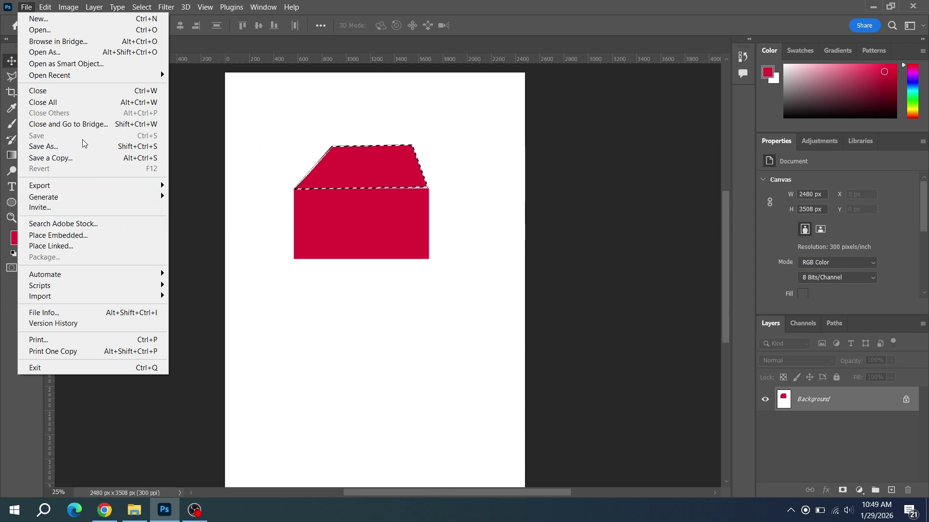
click(46, 152)
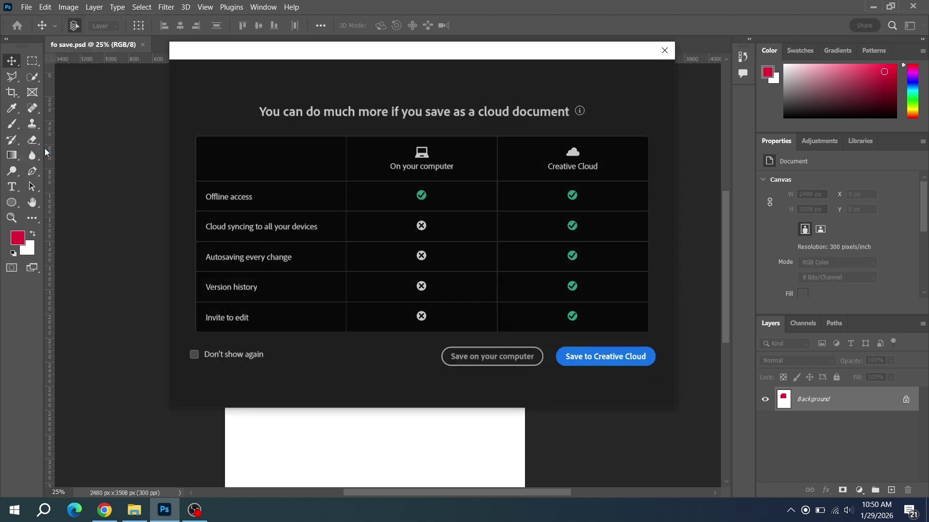
click(472, 364)
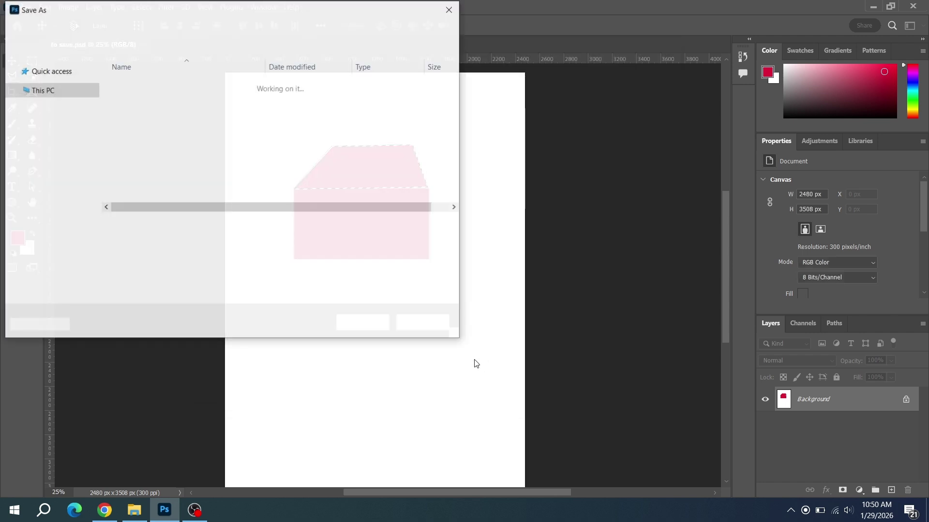
click(115, 242)
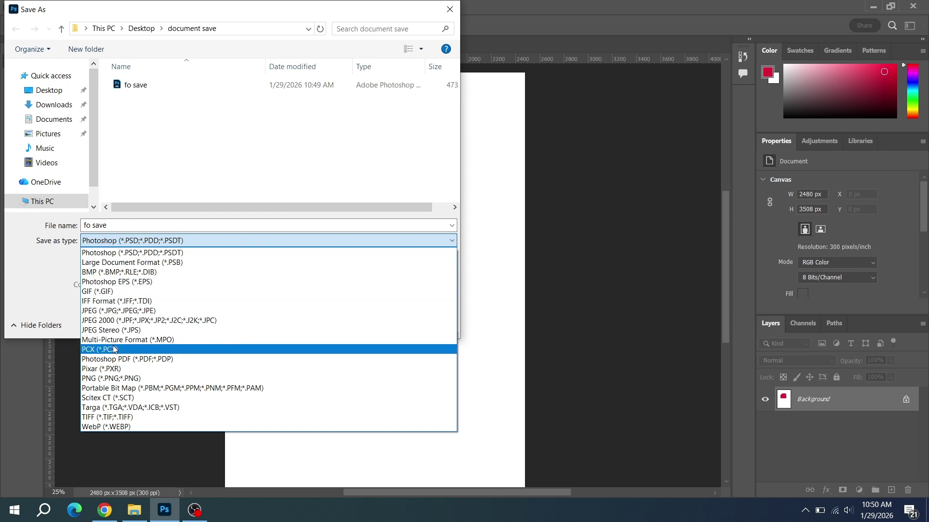
click(100, 379)
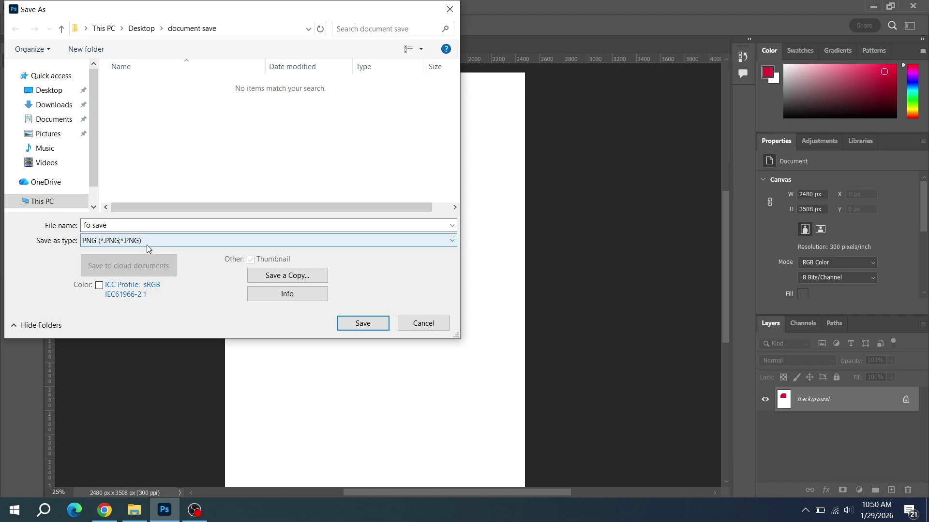
click(363, 323)
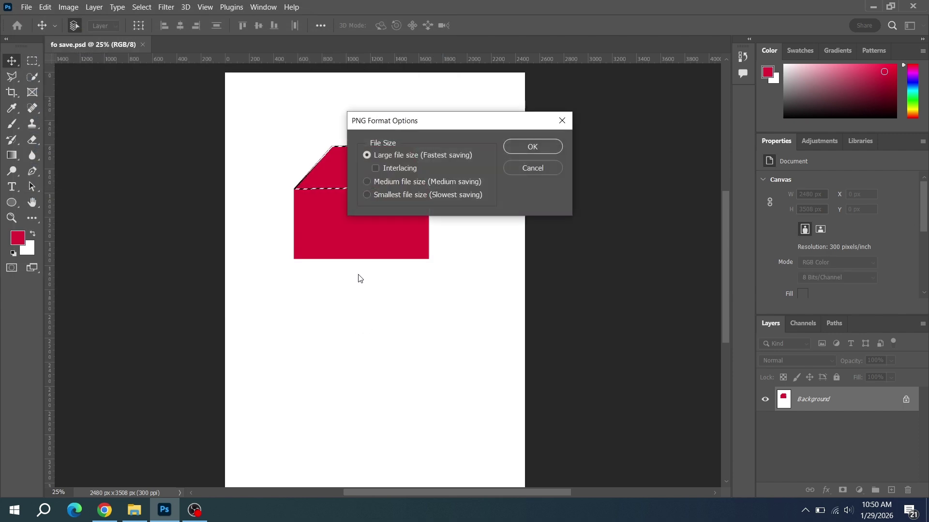
click(529, 150)
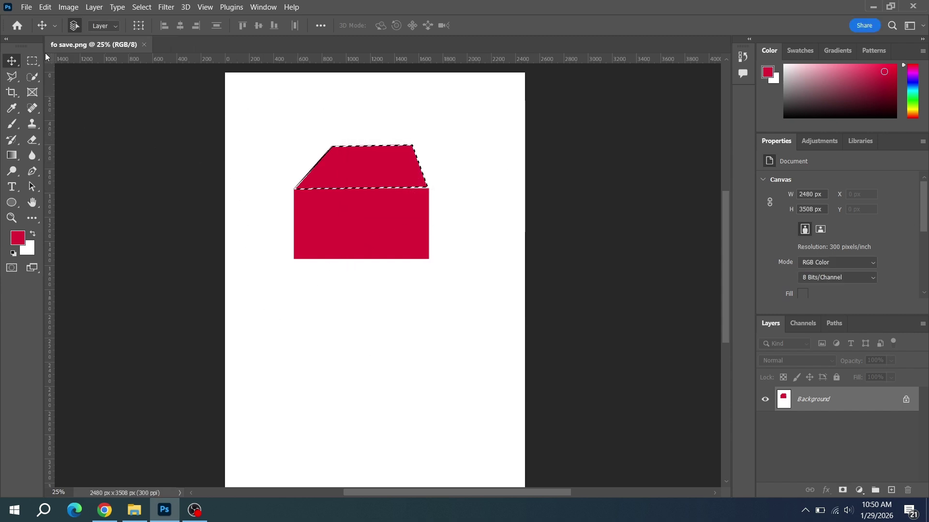
- Save the document on the computer as a JPEG named "fo save", with Maximum quality 12 and the Baseline ("Standard") format
click(26, 8)
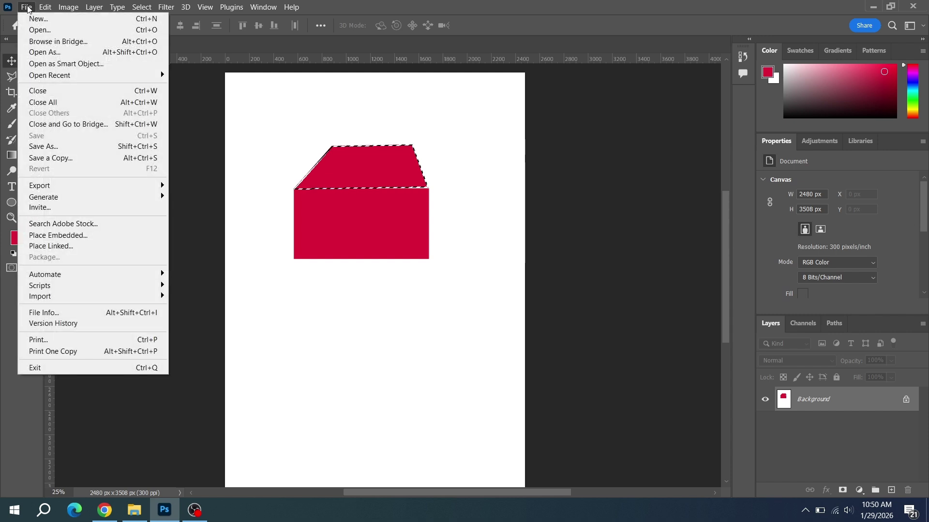
click(36, 158)
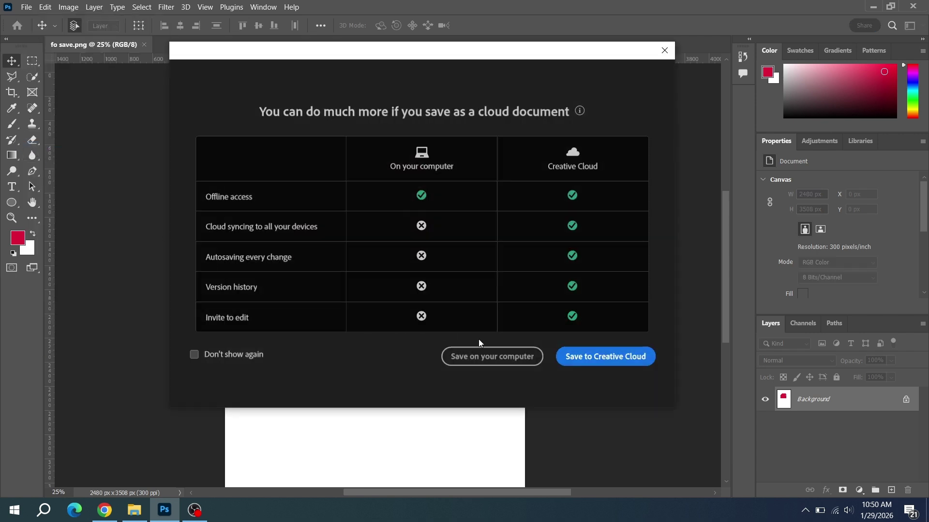
click(477, 358)
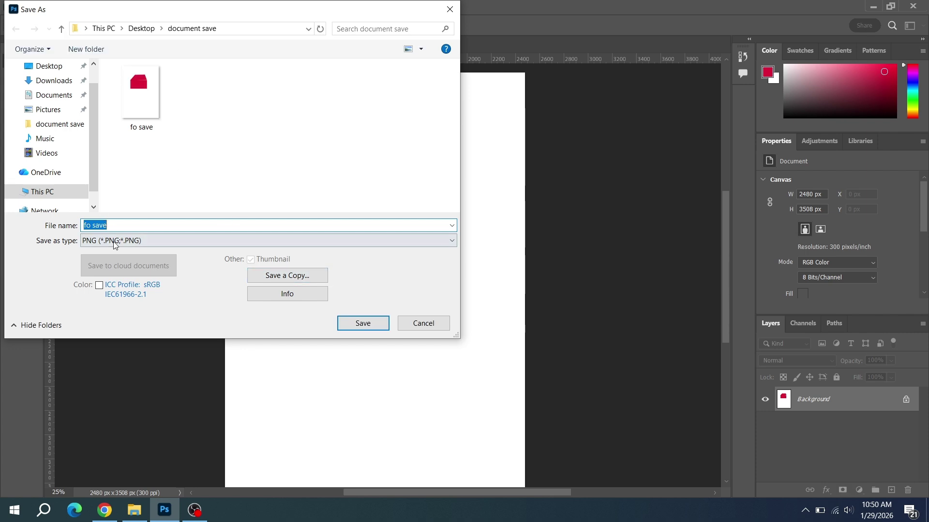
click(125, 246)
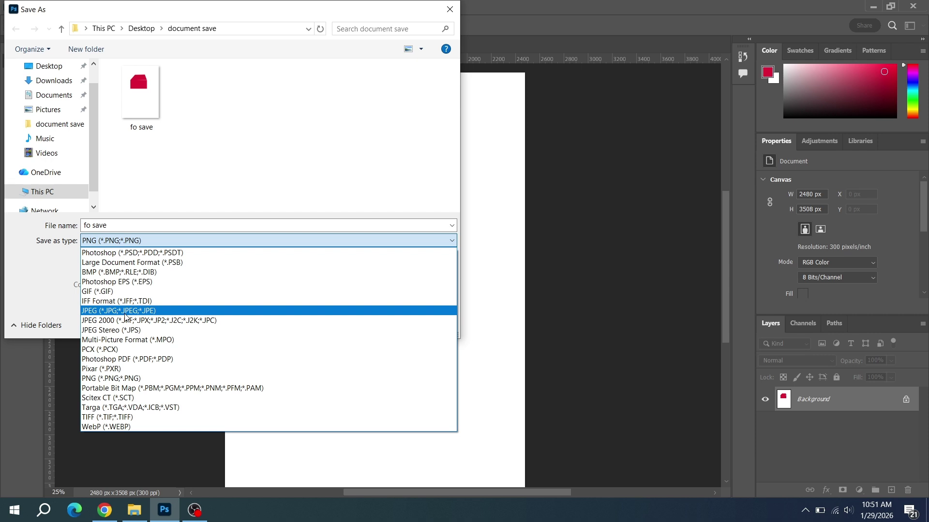
click(125, 313)
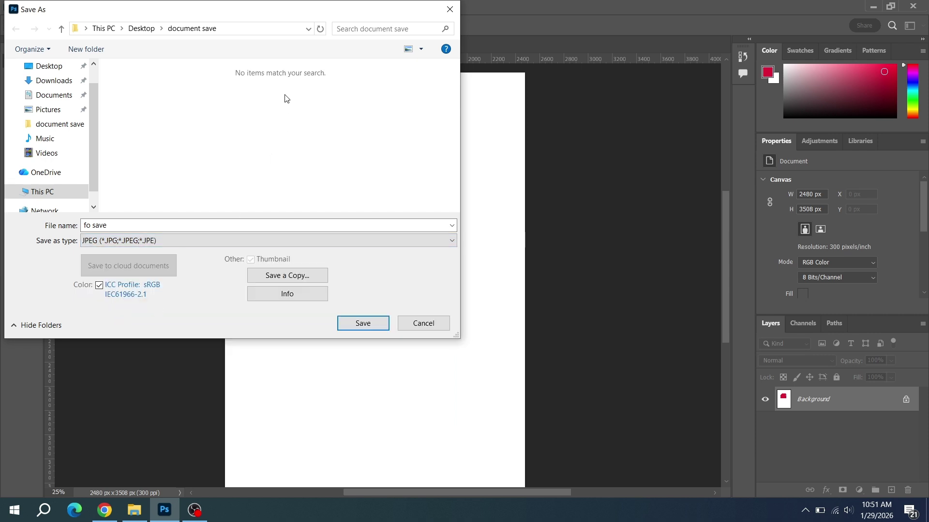
click(356, 329)
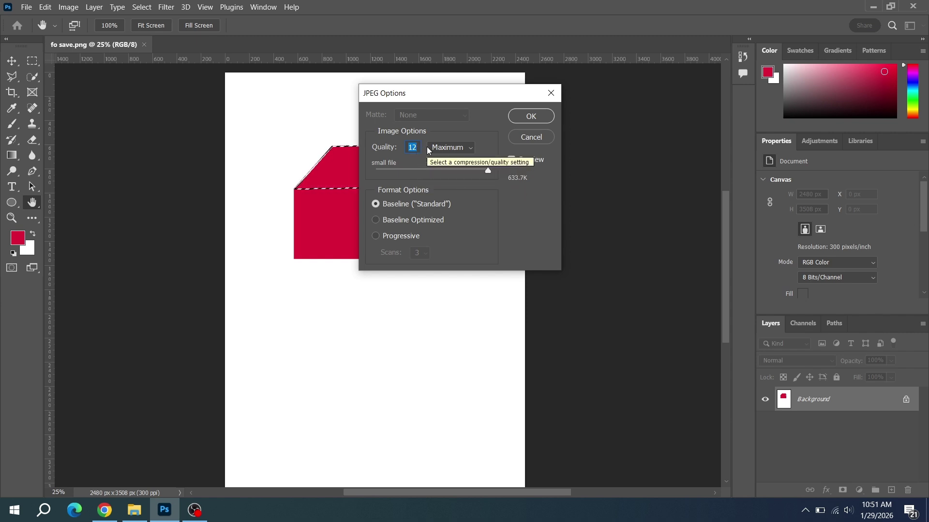
mouse_move(487, 169)
mouse_down()
mouse_move(409, 176)
mouse_move(489, 176)
mouse_up()
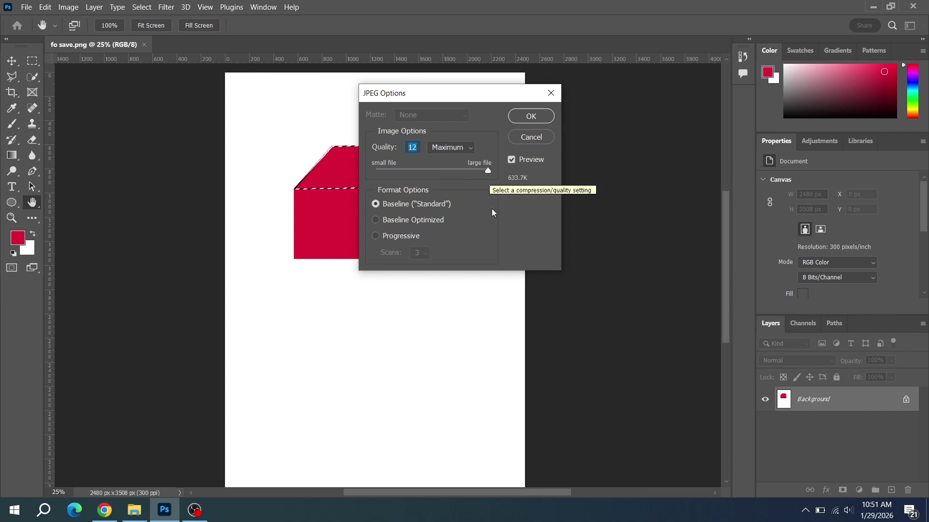
click(532, 117)
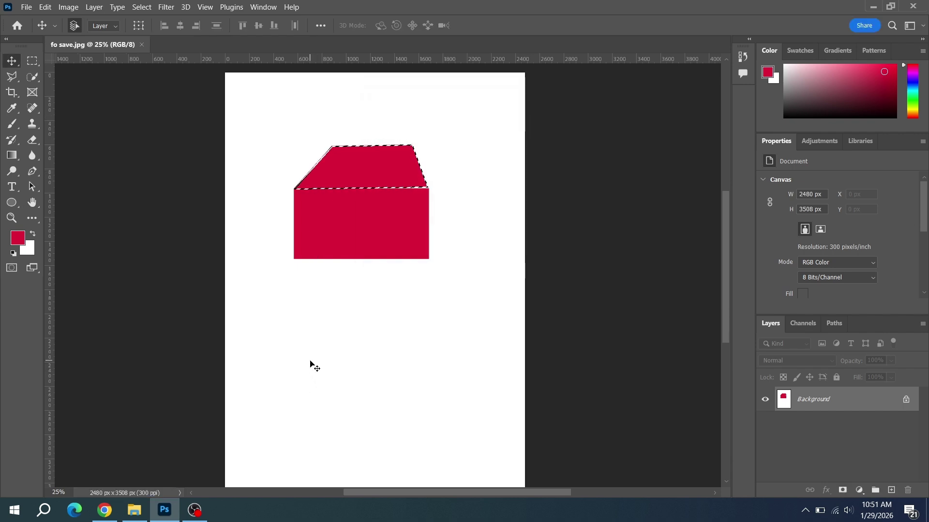
- Minimize Photoshop, open the "document save" folder on the desktop and select the saved "fo save" PSD file
scroll(310, 363, down, 3)
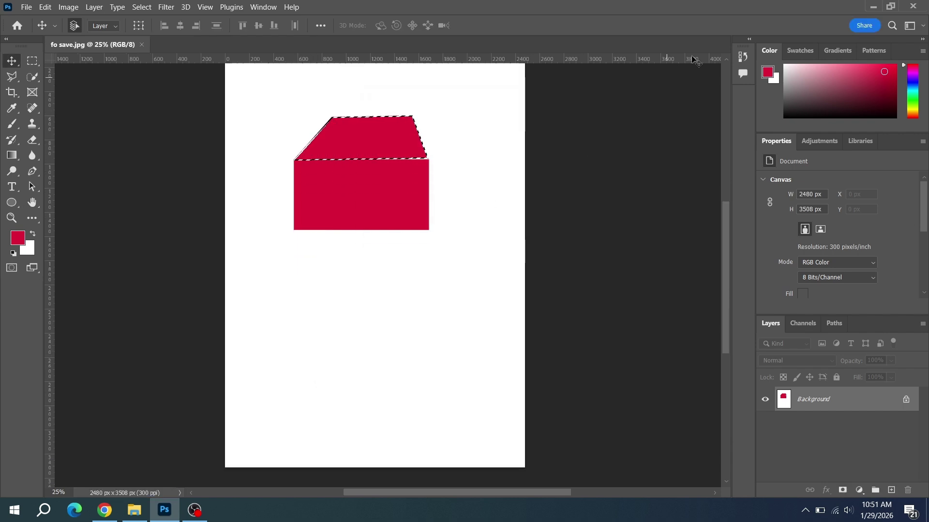
click(876, 9)
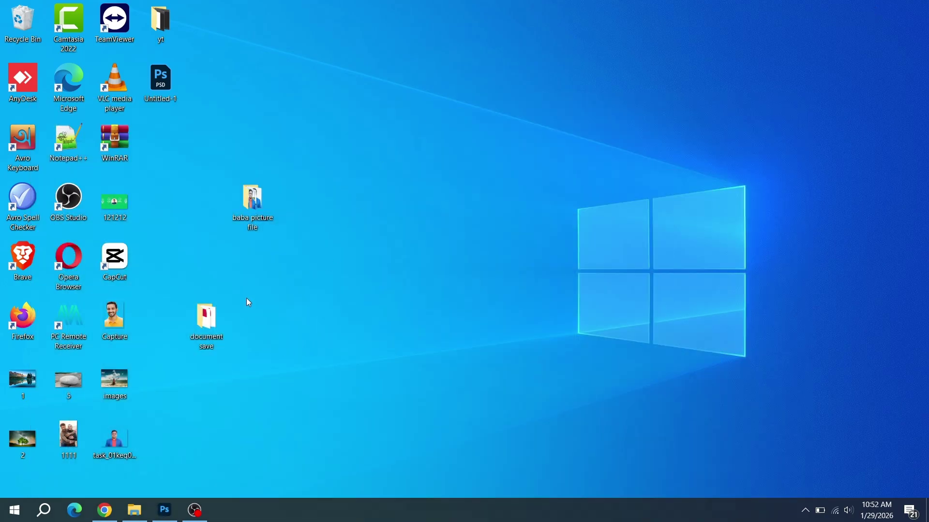
double_click(208, 315)
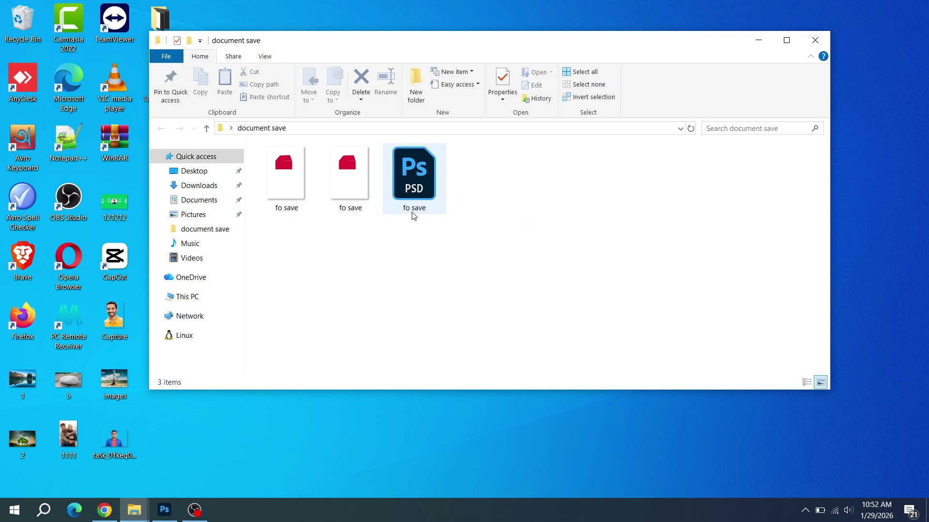
click(418, 181)
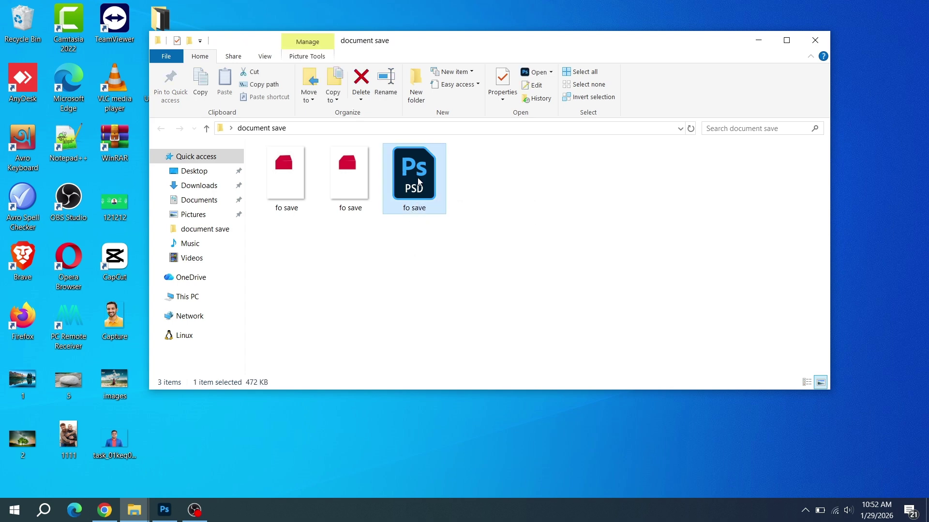
- View the saved "fo save" PNG and JPEG images in the photo viewer, closing each one after checking it
click(359, 192)
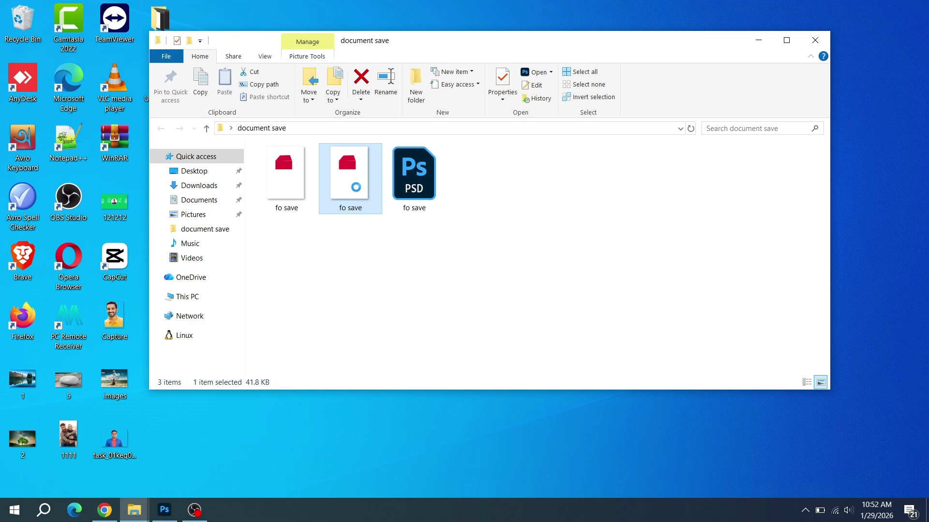
double_click(358, 192)
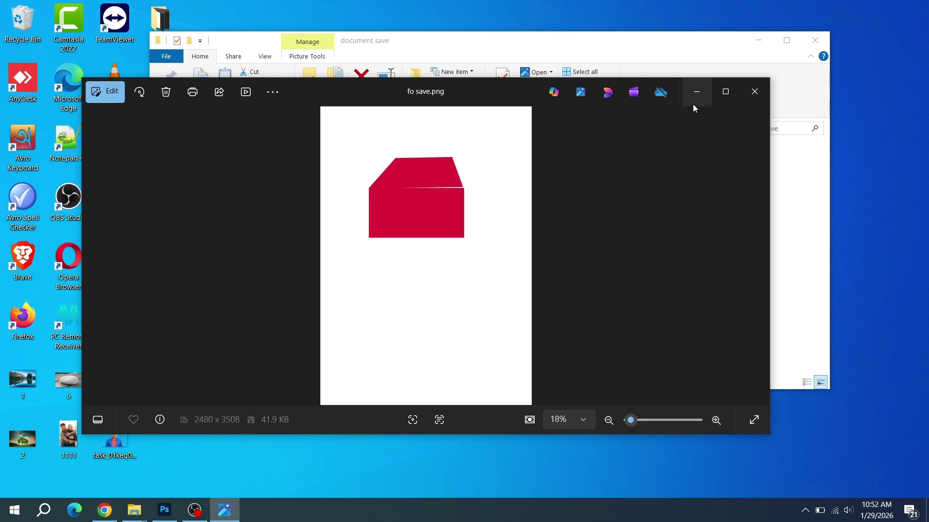
click(754, 91)
double_click(288, 173)
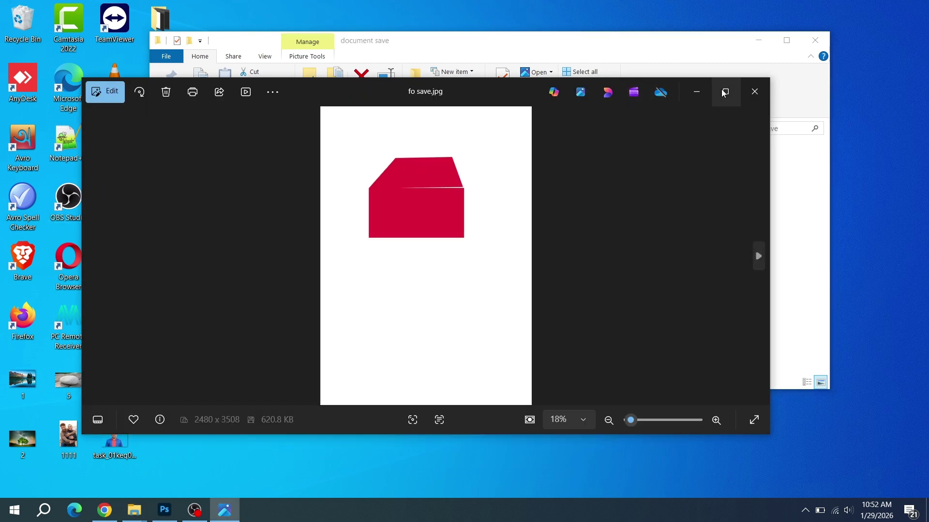
click(750, 91)
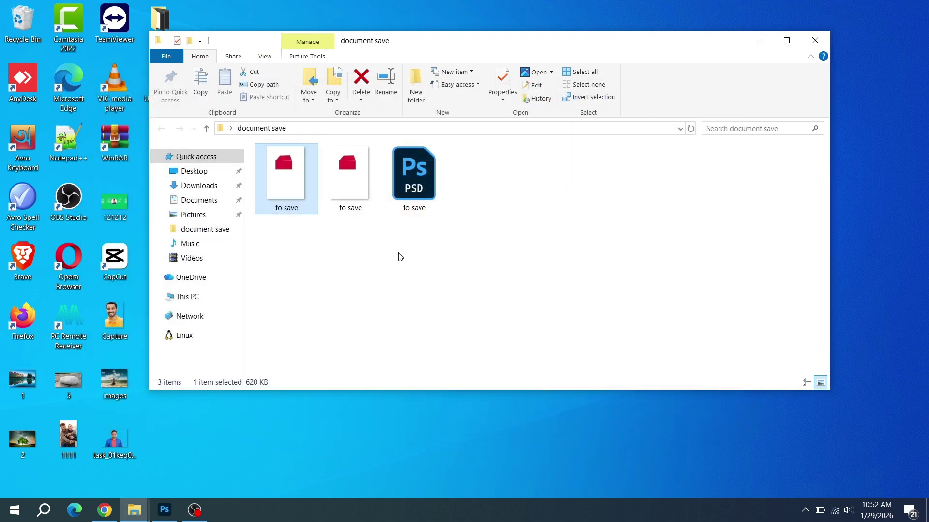